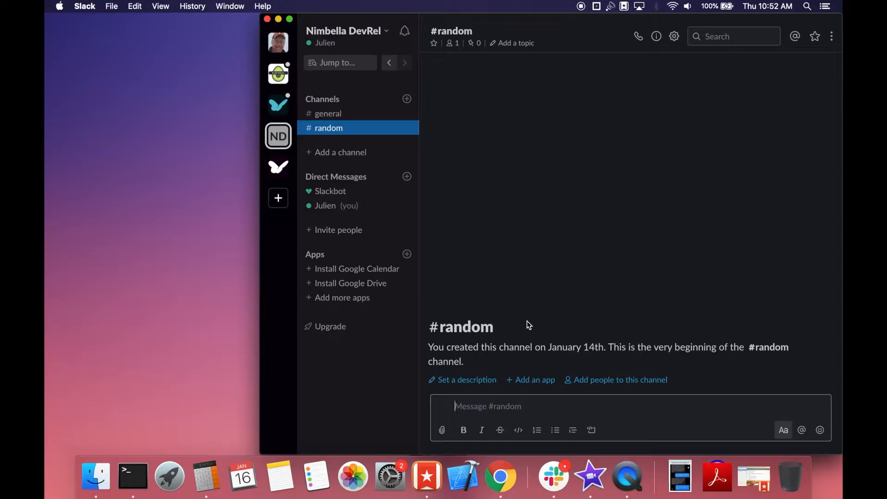
List the app's admins by sending /nc app_admins in the #random channel.
type("/nc app_add")
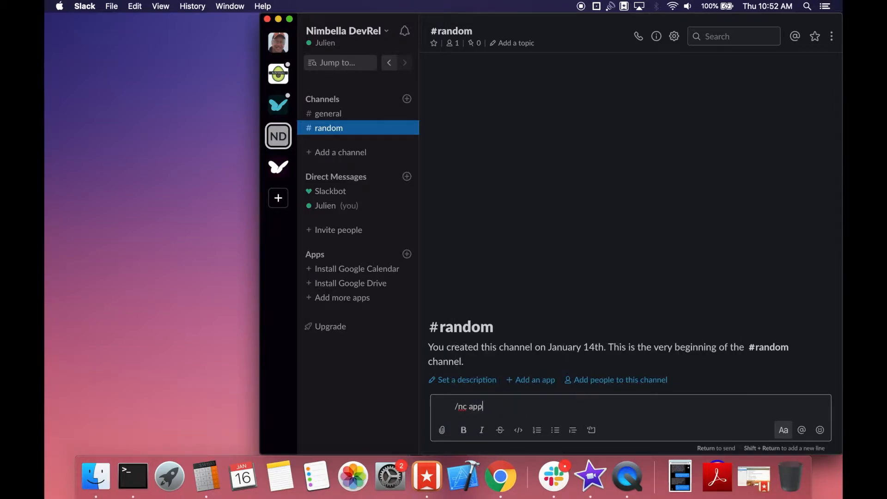
key("Return")
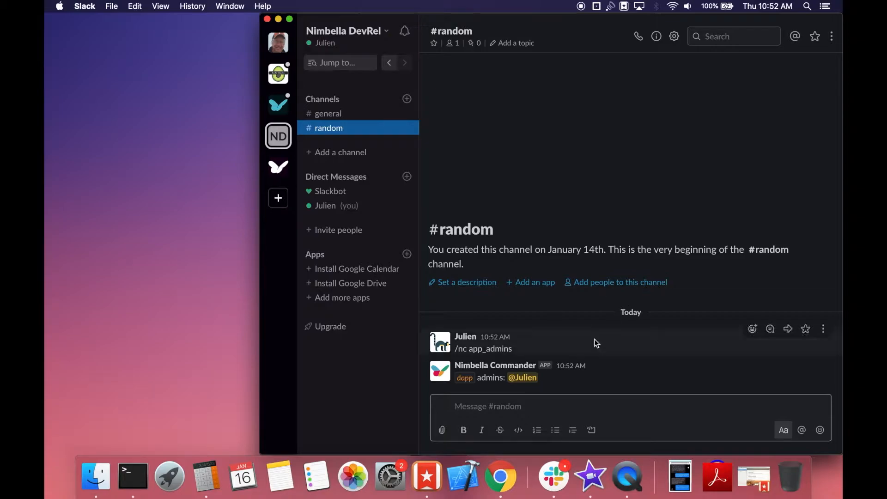
left_click_drag(506, 381, 458, 380)
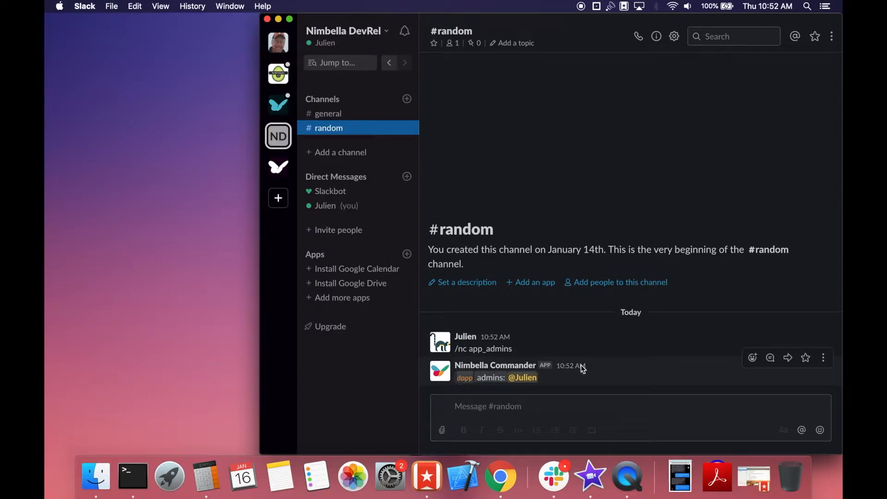
Create a command named test with a required argument by sending /nc command_create test <arg>.
left_click(497, 408)
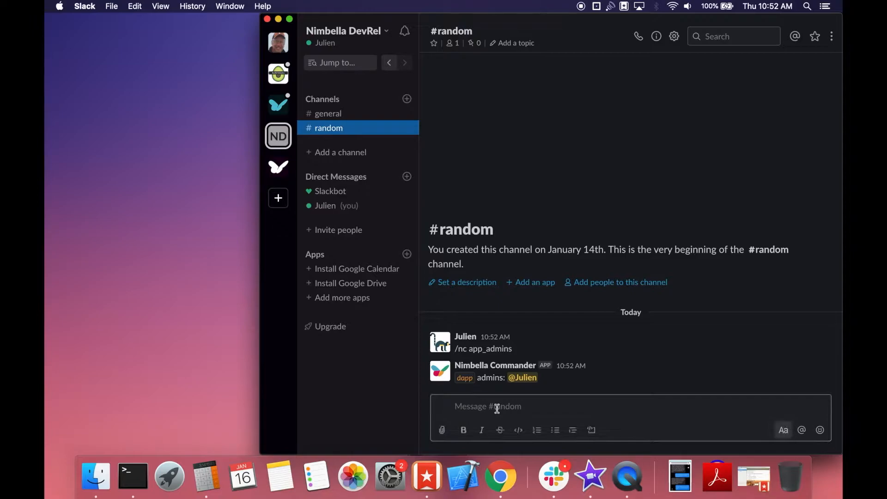
type("/nc d")
type("ommand_")
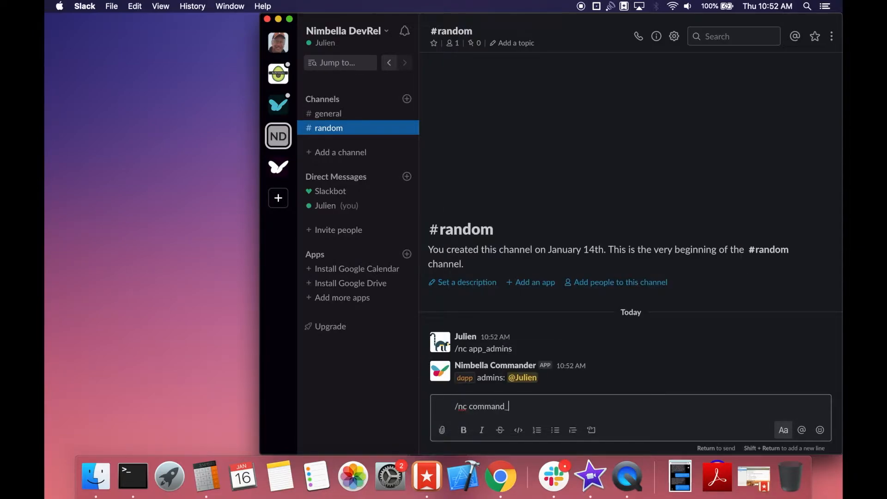
type("create test <arg>")
key("Return")
Run the new command with a text argument by sending /dapp test "hello world".
type("/dapp test")
type("'Hello world!'")
key("Return")
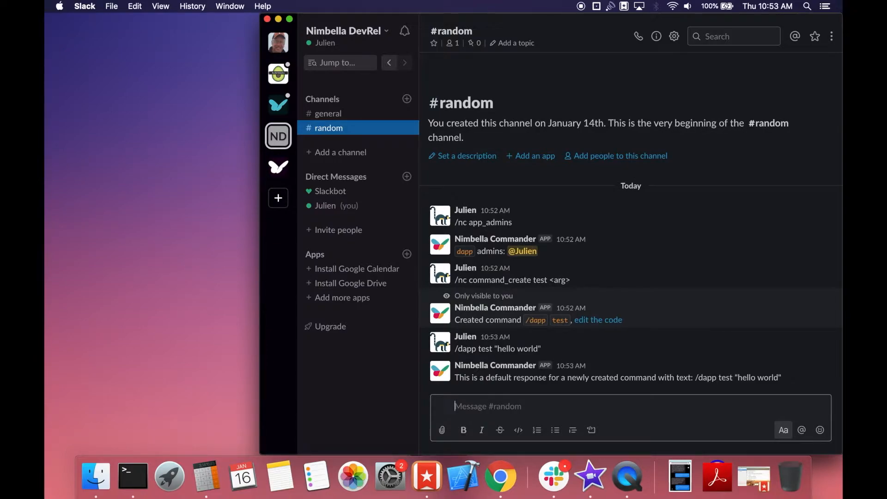
Make the test command's argument optional by sending /nc command_params test [<arg>].
type("/")
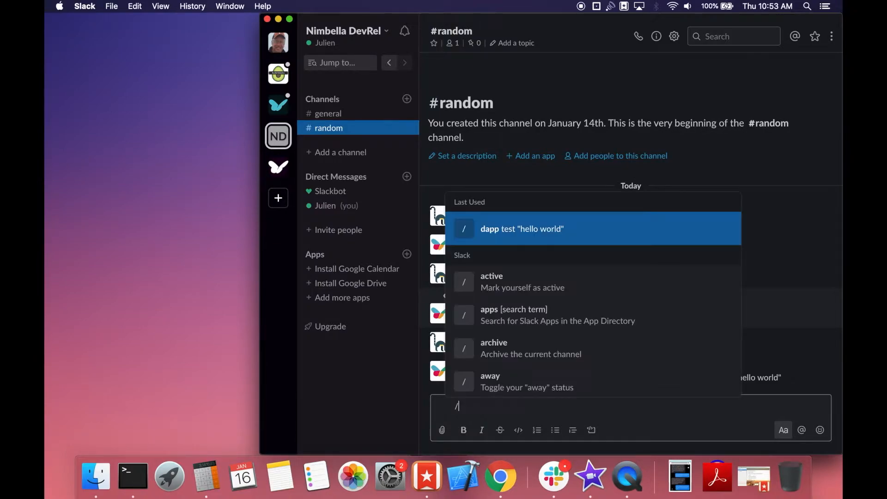
type("nc command_params ")
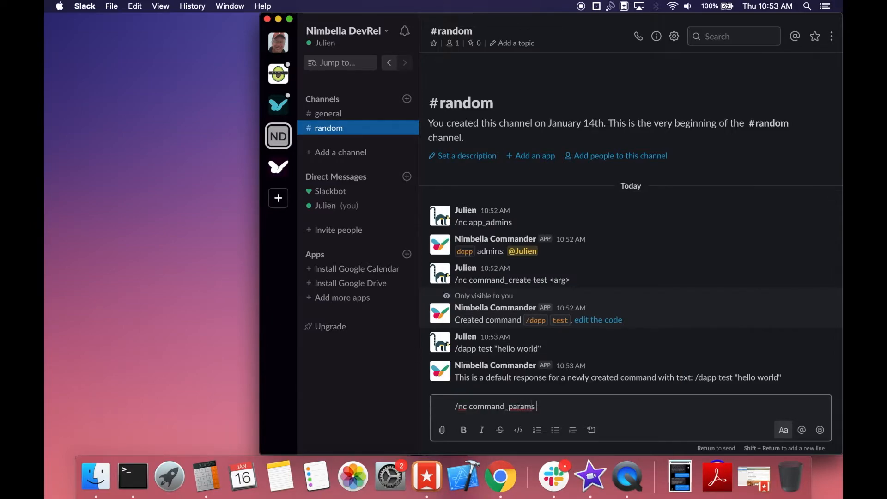
type("test [<arg>]")
key("Return")
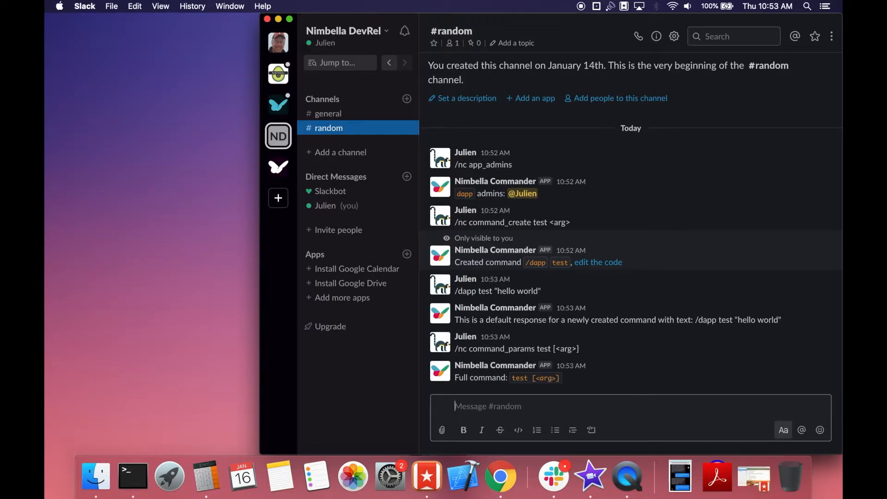
Give the test command an optional named argument by sending /nc command_params test [-arg <arg_val>].
type("/n")
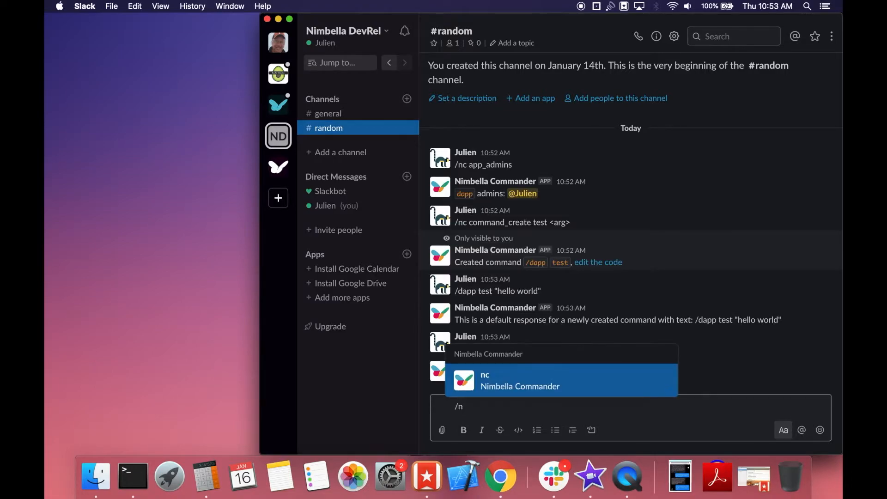
type("c command_params")
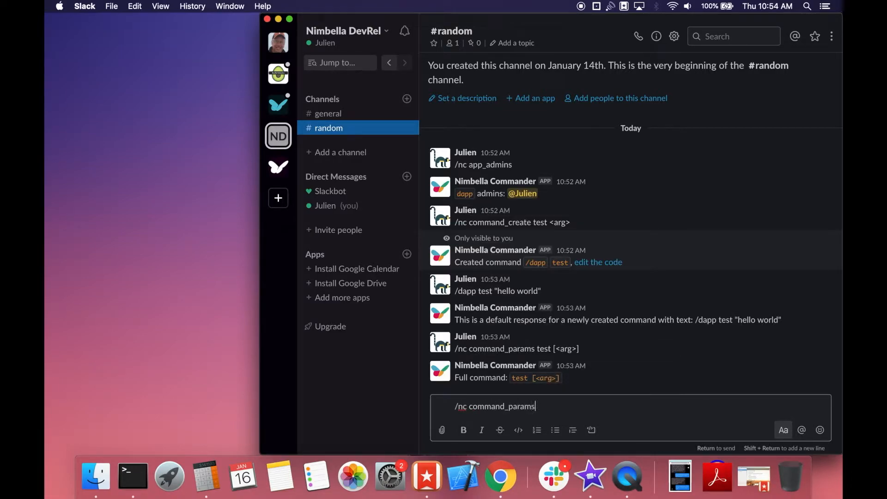
type(" test [-arg <arg_val>]")
key("Return")
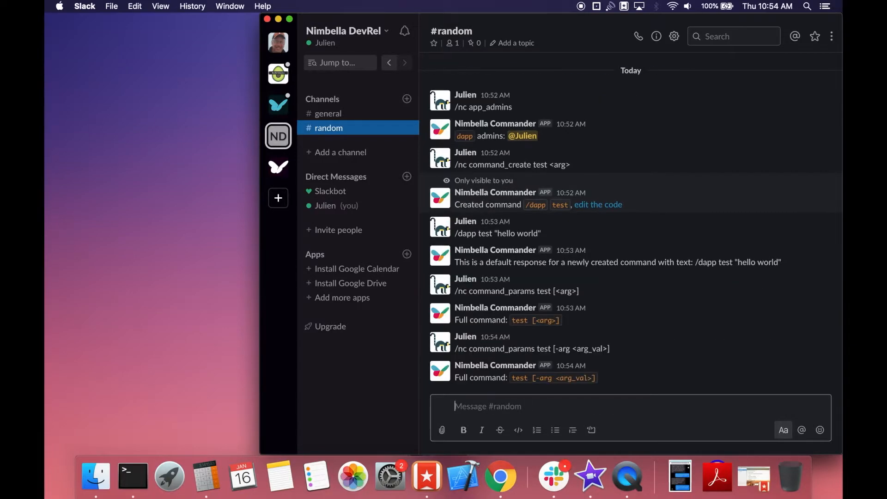
Let the test command accept any parameters by sending /nc command_params test ...
type("/nc com")
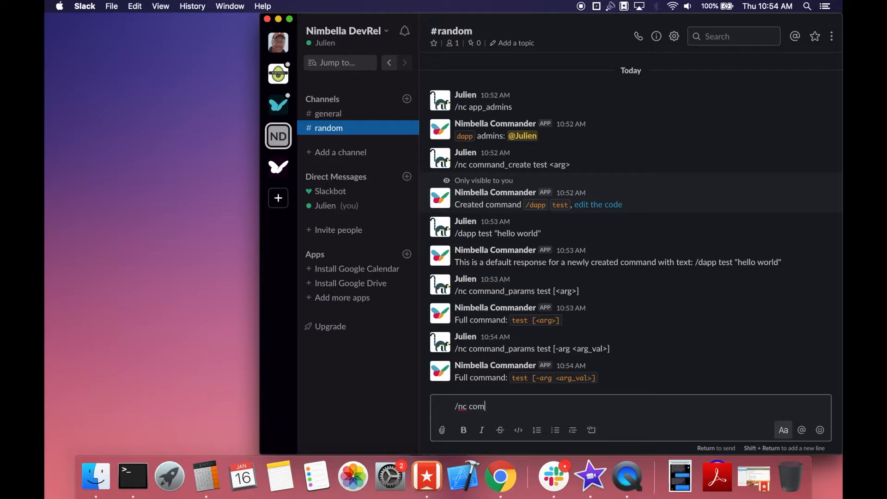
type("mand_params test ...")
key("Return")
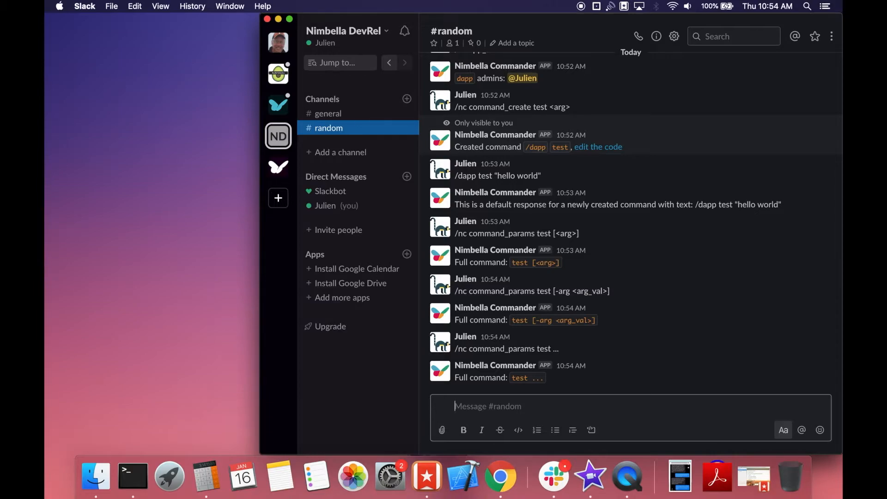
Open the test command's code for editing, remove the word "default" from its response text, and save.
left_click(593, 148)
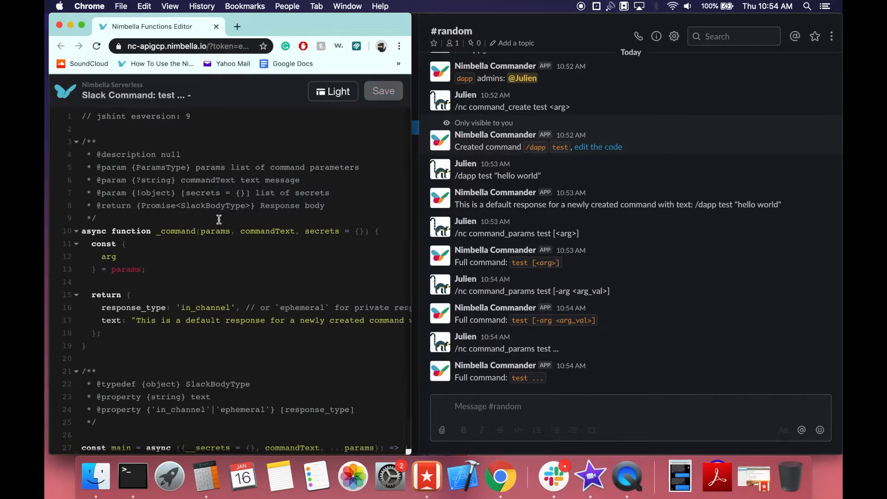
scroll(219, 219, "down", 2)
double_click(213, 287)
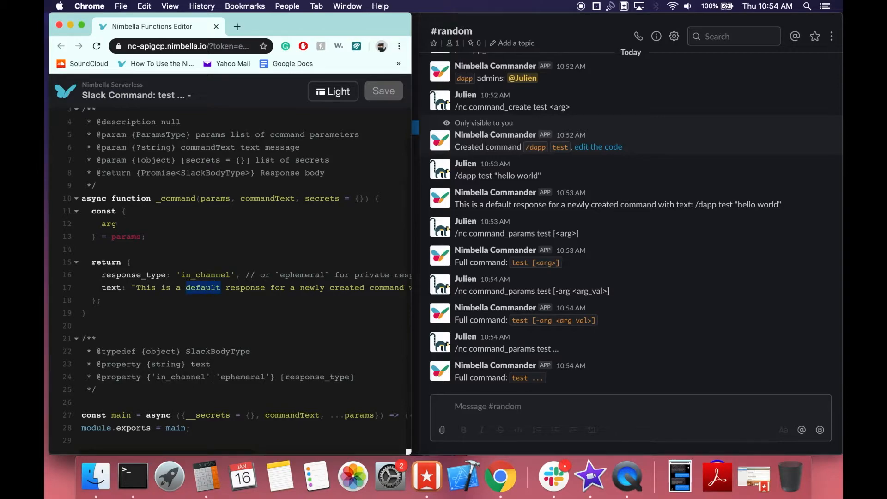
key("BackSpace")
key("BackSpace")
left_click(382, 91)
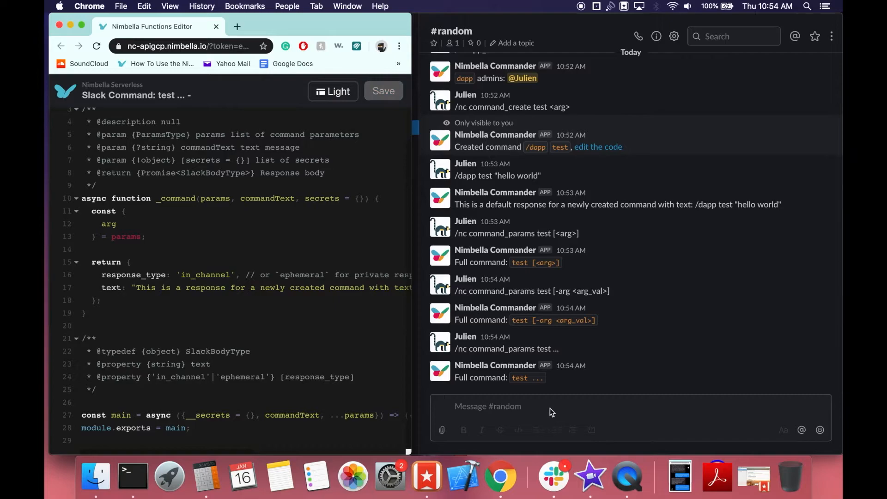
Add "let a = params.param_name;" and "let b = secrets.secret_name;" above the return statement and save the code.
mouse_move(92, 213)
left_mouse_down()
mouse_move(160, 219)
mouse_move(162, 238)
mouse_move(93, 211)
left_mouse_up()
left_click(162, 239)
left_click(93, 249)
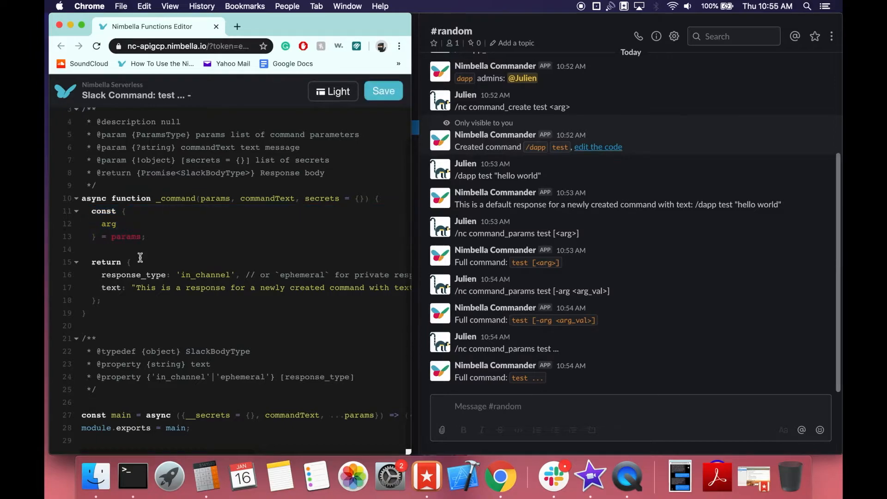
type("let a = params.param_name;")
key("Return")
type("let b ")
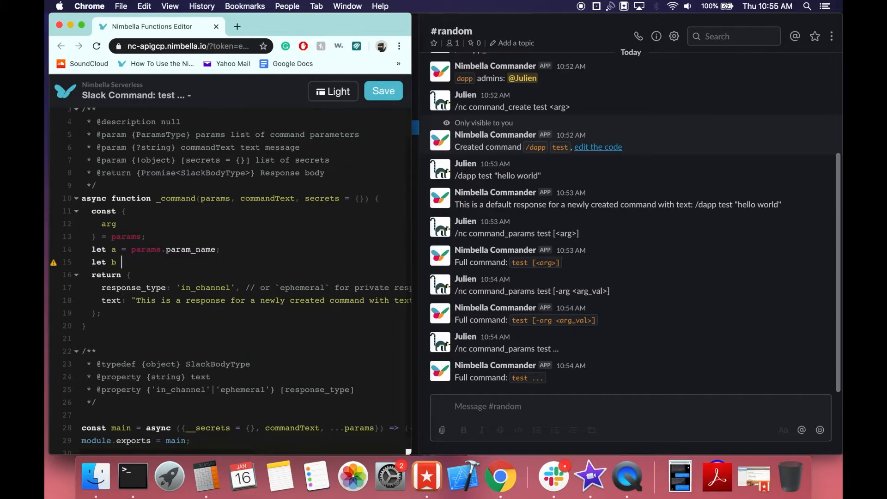
type("= secrets.secret_name;")
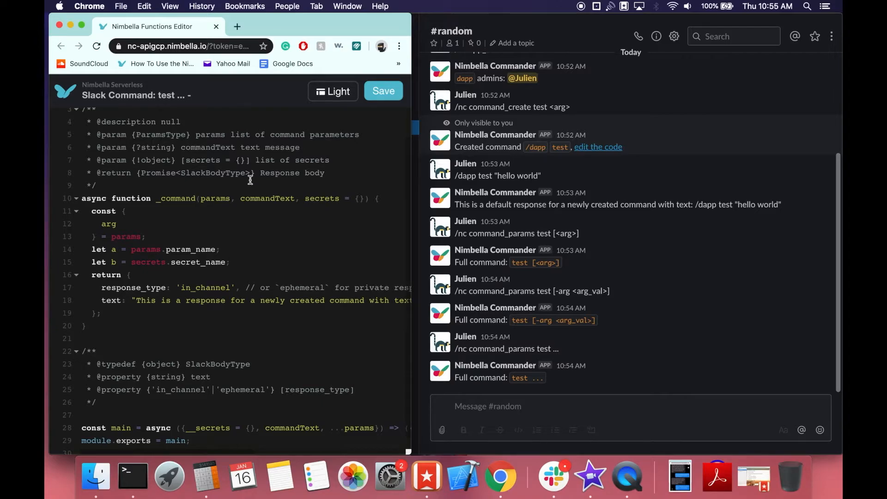
left_click(389, 97)
Switch back to Slack and run the edited command with three arguments by sending /dapp test a b c.
left_click(550, 406)
type("/")
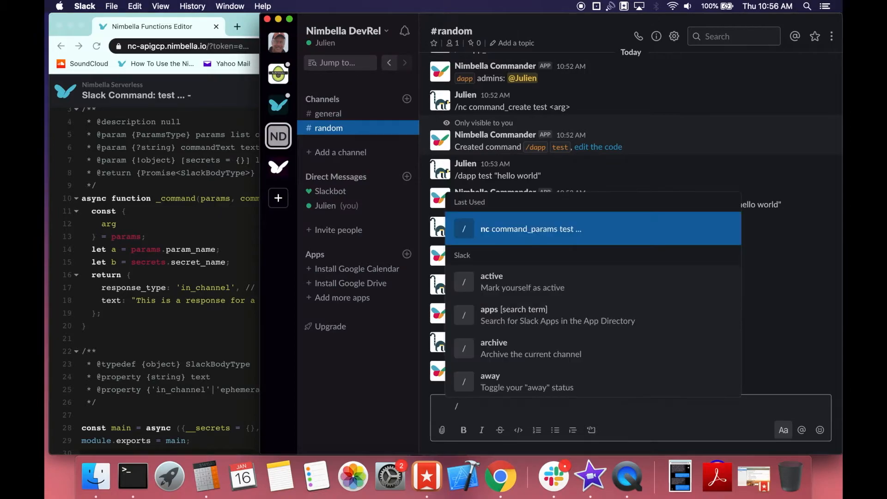
type("dapp")
key("Escape")
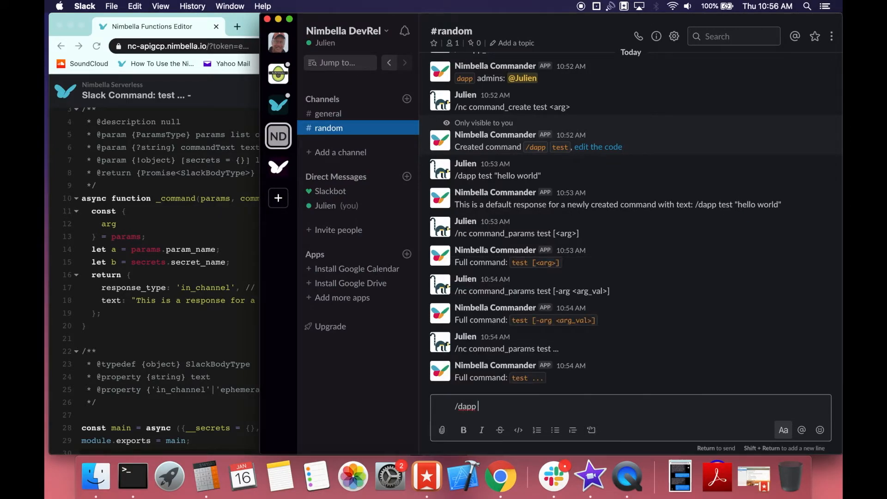
type("test a b c")
key("Return")
Limit the command to one optional argument with /nc command_params test [<arg>], and run /dapp test a b c against it.
left_click(484, 404)
type("/nc command_params test [<arg>]")
key("Return")
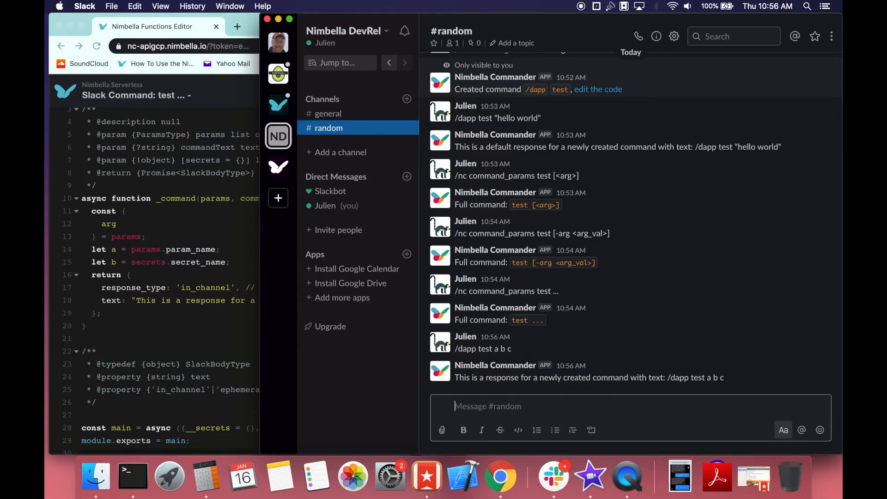
type("/dapp test a b c")
key("Return")
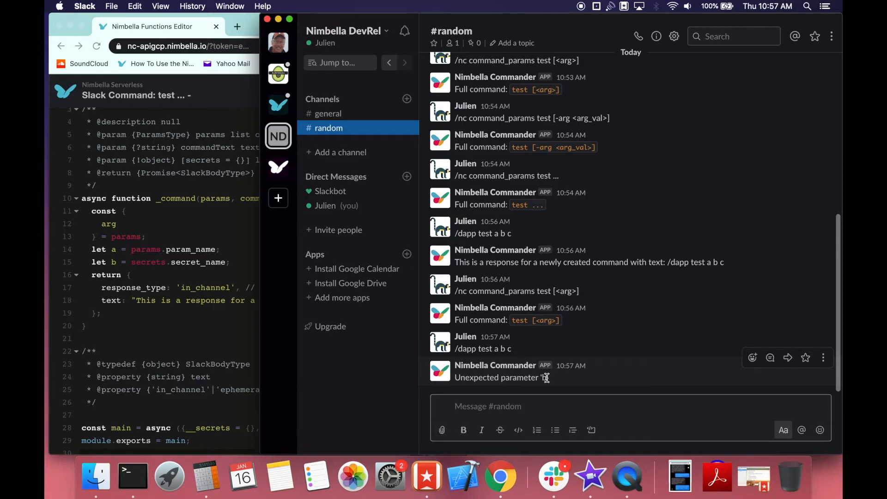
Request the code link with /nc command_code test, review the command's source in the browser editor, and close it.
type("/nc co")
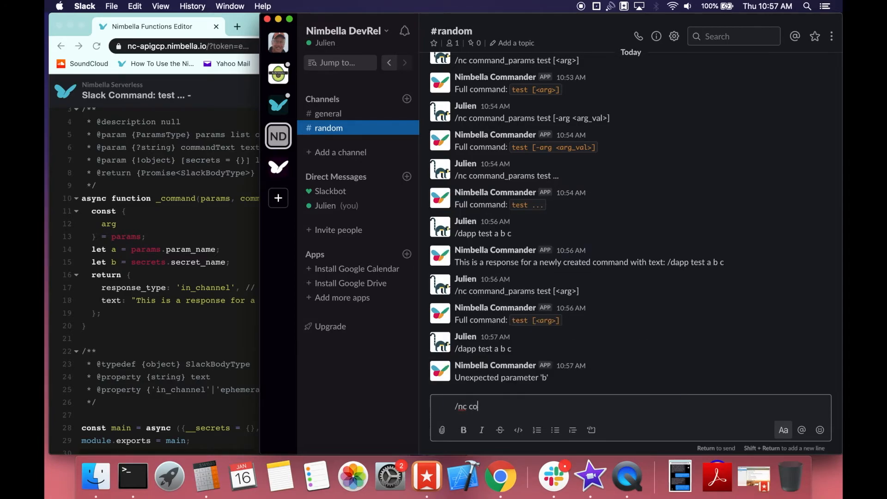
type("mmand_code test")
key("Return")
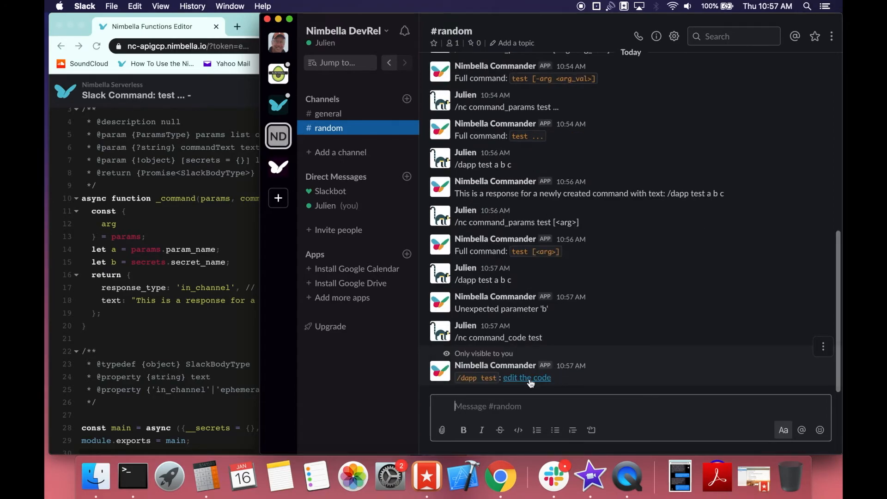
left_click(527, 378)
left_click(216, 27)
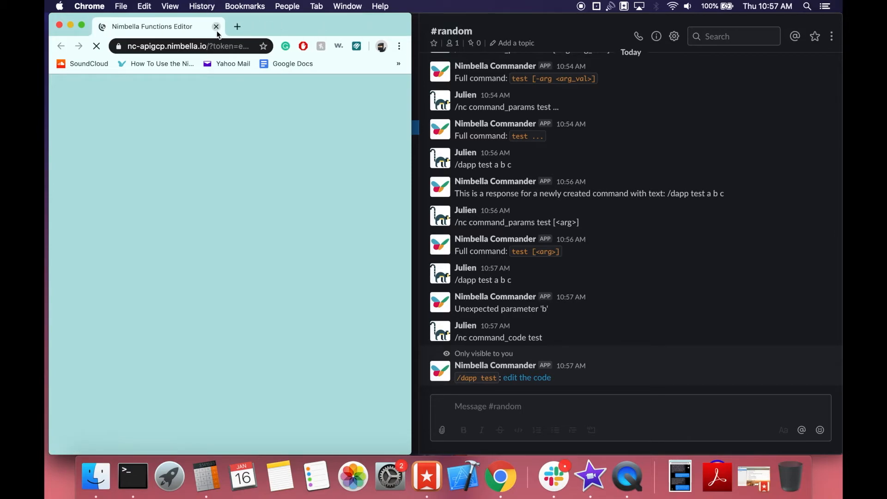
scroll(282, 279, "down", 3)
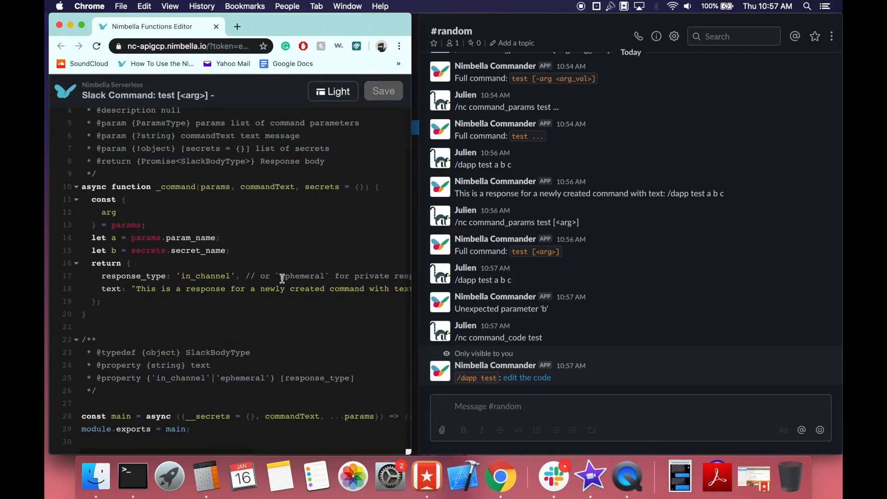
scroll(282, 278, "up", 3)
key("super+w")
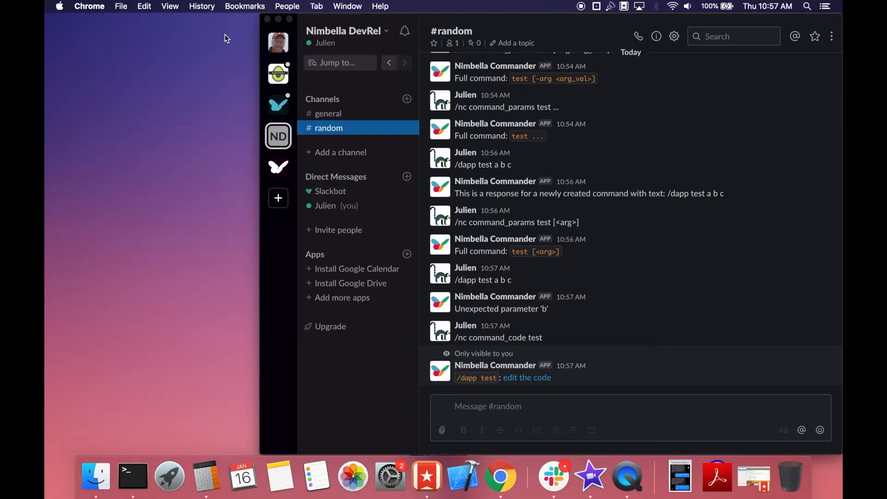
Delete the test command by sending /nc command_delete test in the #random channel.
left_click(524, 409)
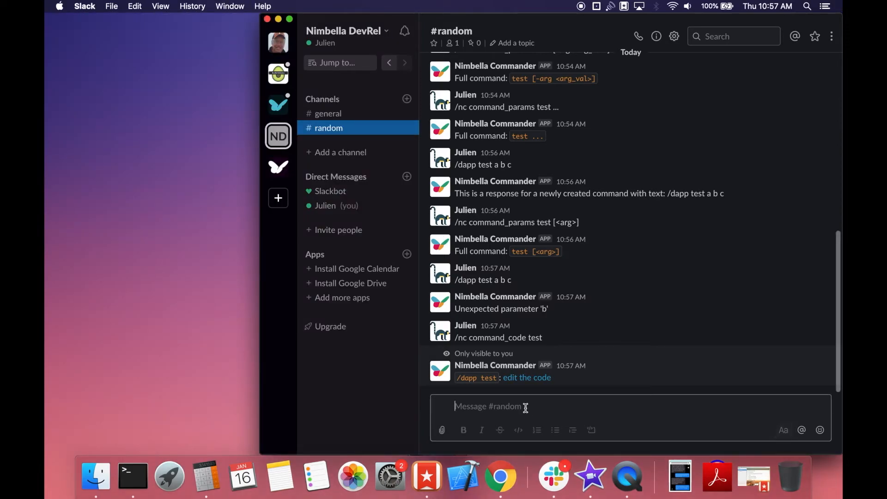
type("/nc command_delete test")
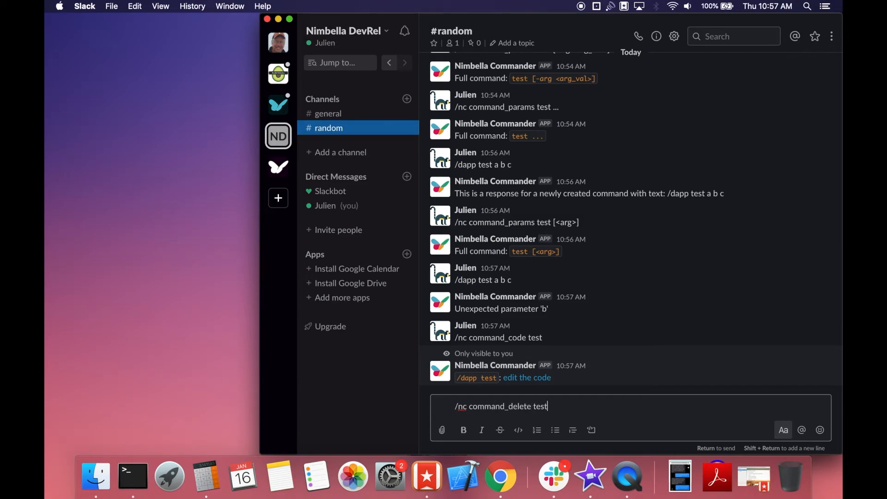
key("Return")
List the app's remaining commands by sending /nc command_list.
type("/nc c")
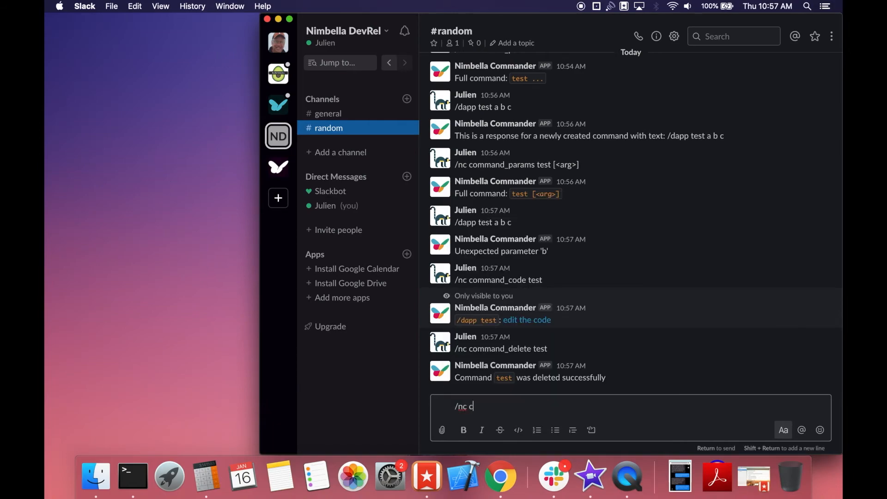
key("BackSpace")
type("command_list")
key("Return")
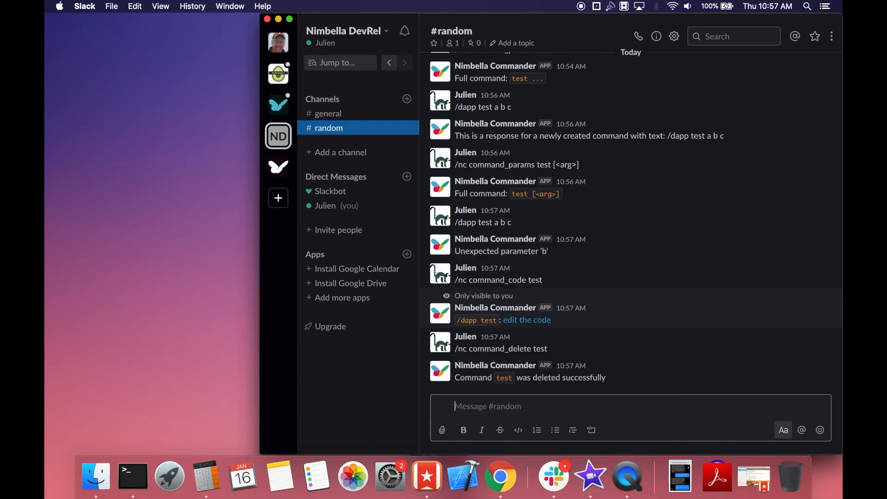